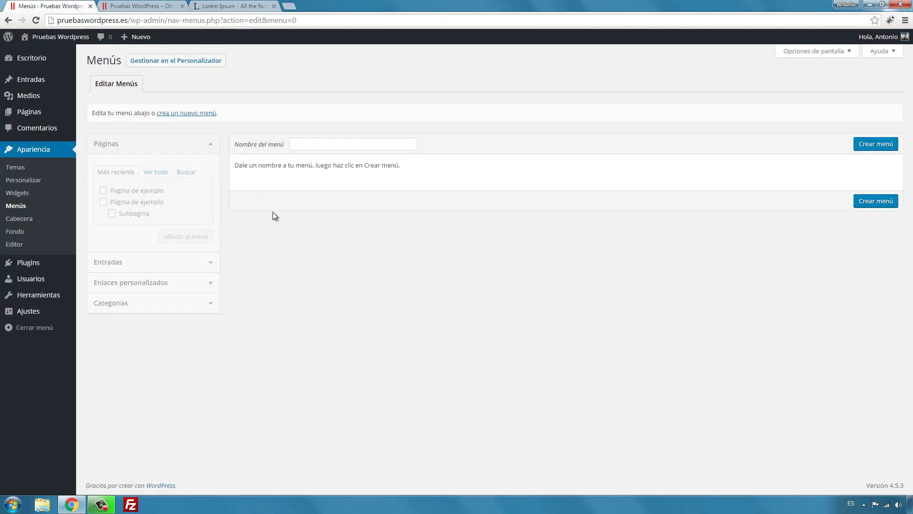
Check the site's front page, and create a new navigation menu named Principal.
left_click(141, 4)
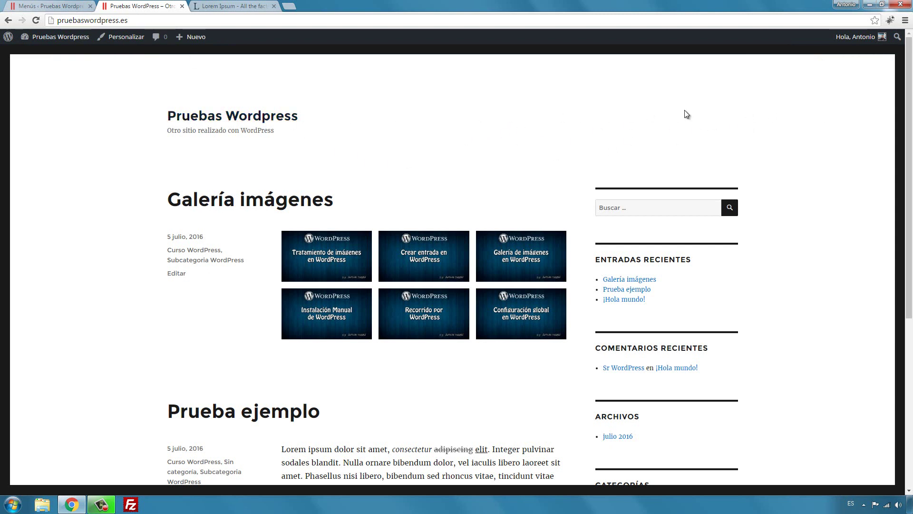
left_click(56, 6)
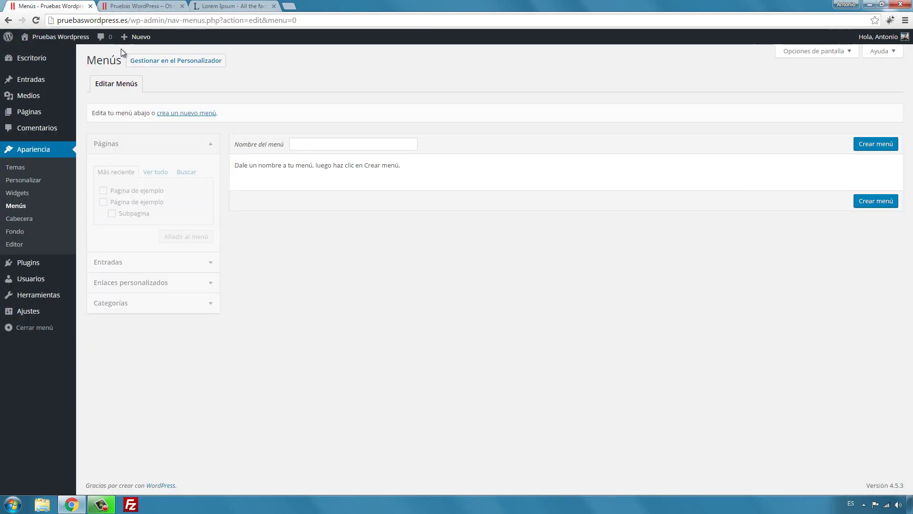
left_click(315, 144)
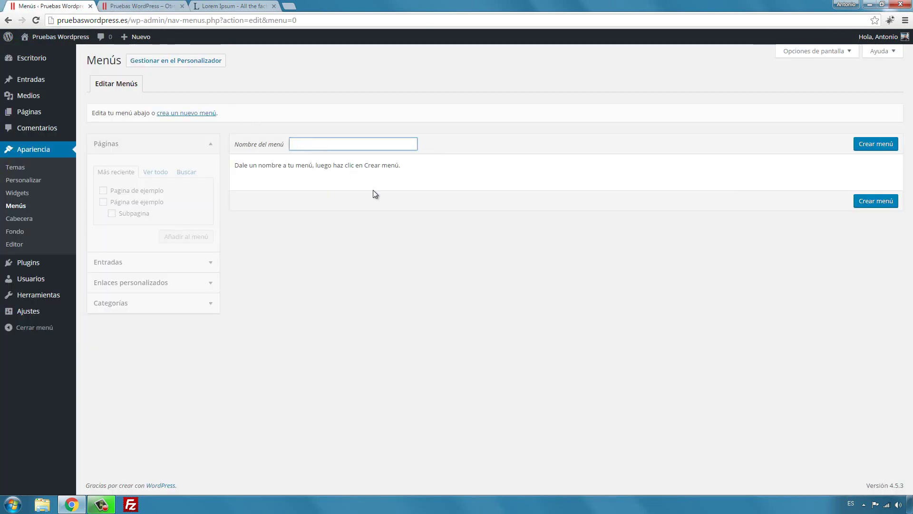
type("Principa")
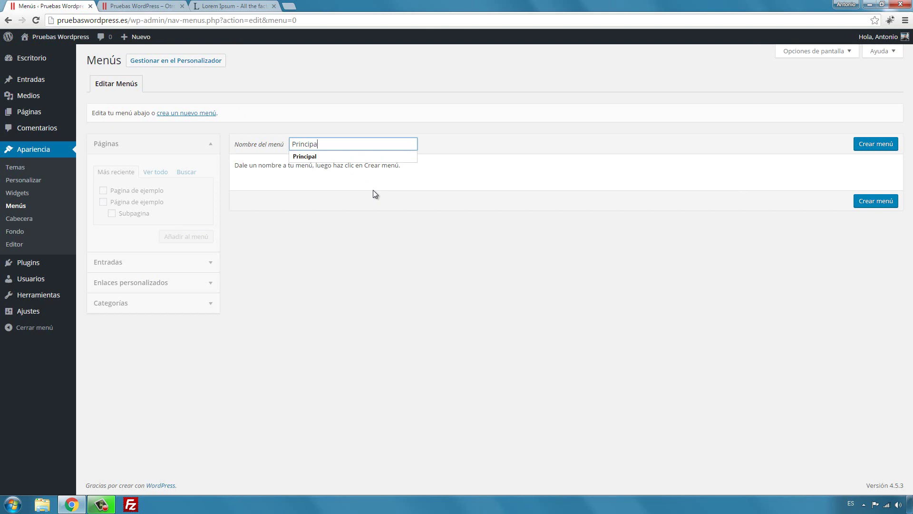
type("l")
left_click(366, 219)
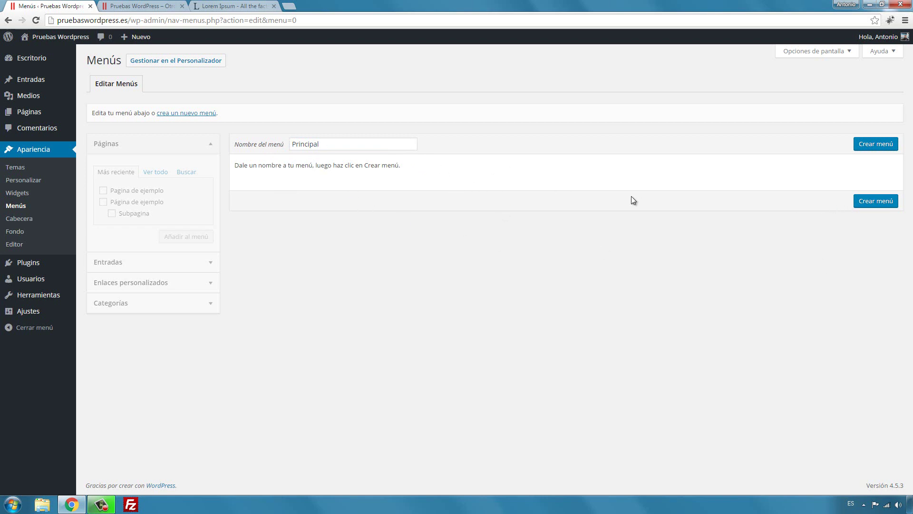
left_click(880, 201)
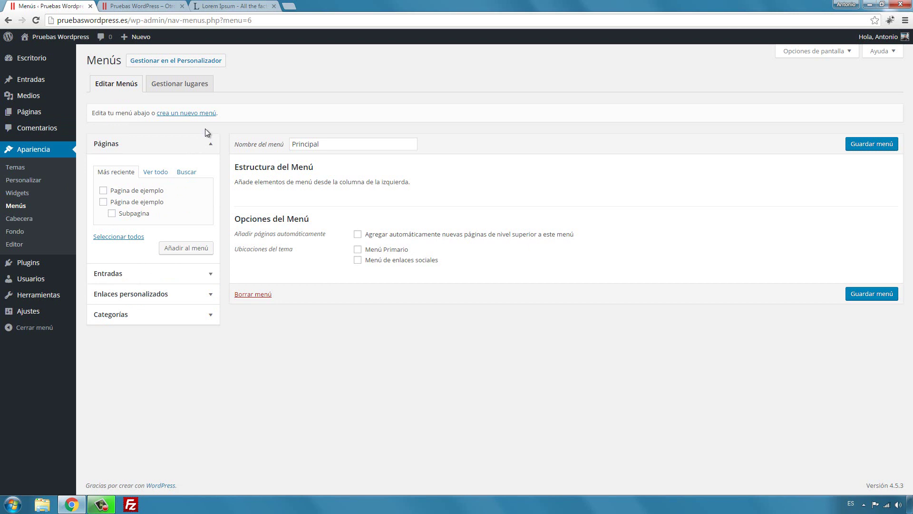
Add the top-level Página de ejemplo page to the Principal menu and inspect its navigation label.
left_click(104, 202)
left_click(172, 248)
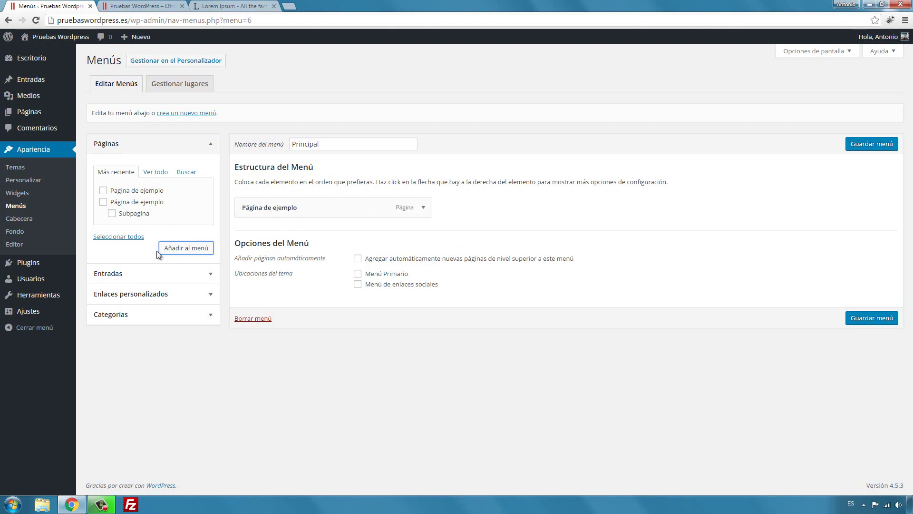
left_click(423, 208)
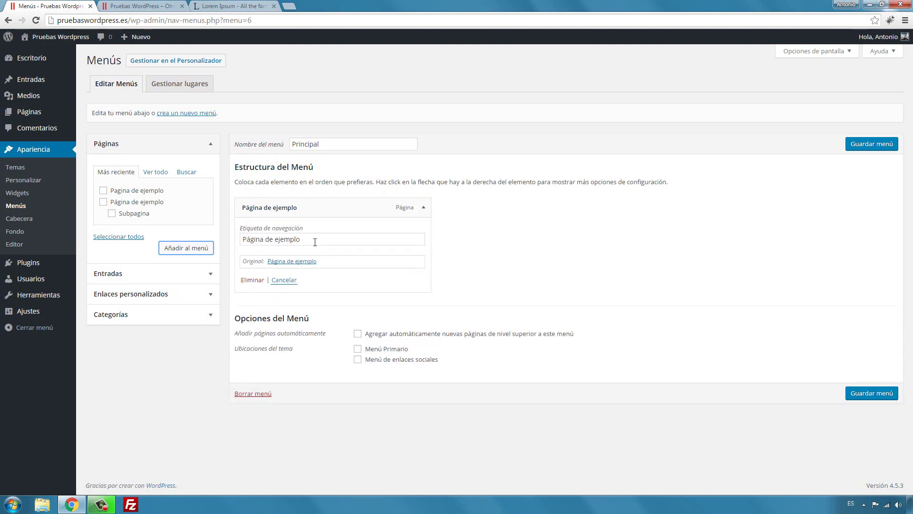
triple_click(313, 242)
double_click(312, 242)
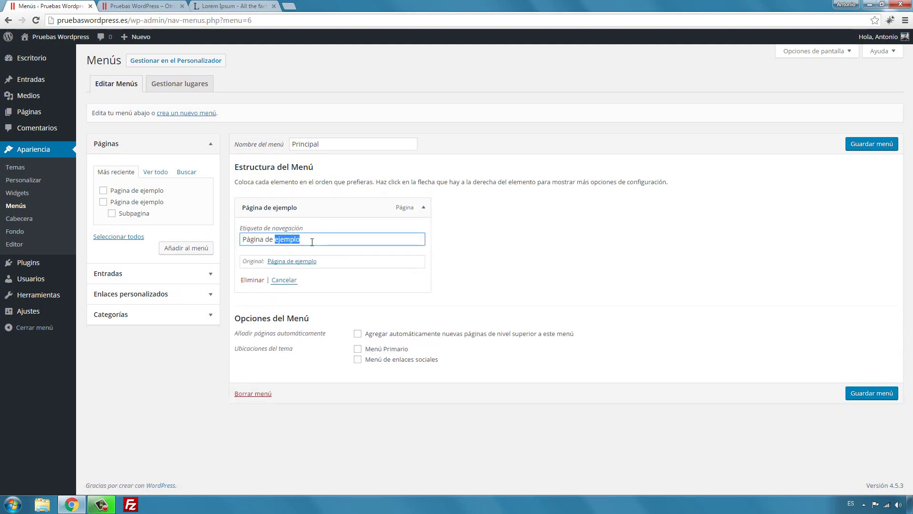
left_click(413, 242)
left_click_drag(339, 243, 246, 240)
left_click(318, 239)
Add the Galería imágenes post to the Principal menu.
left_click(209, 272)
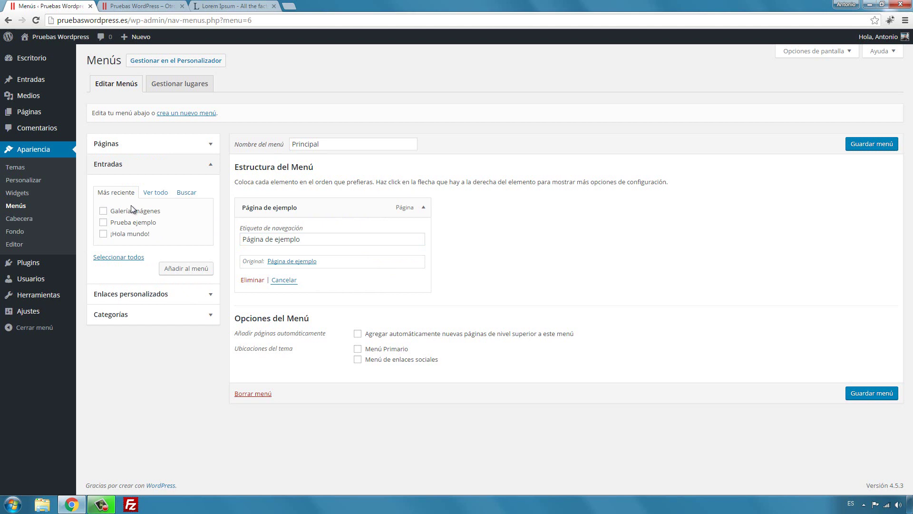
left_click(103, 212)
left_click(179, 274)
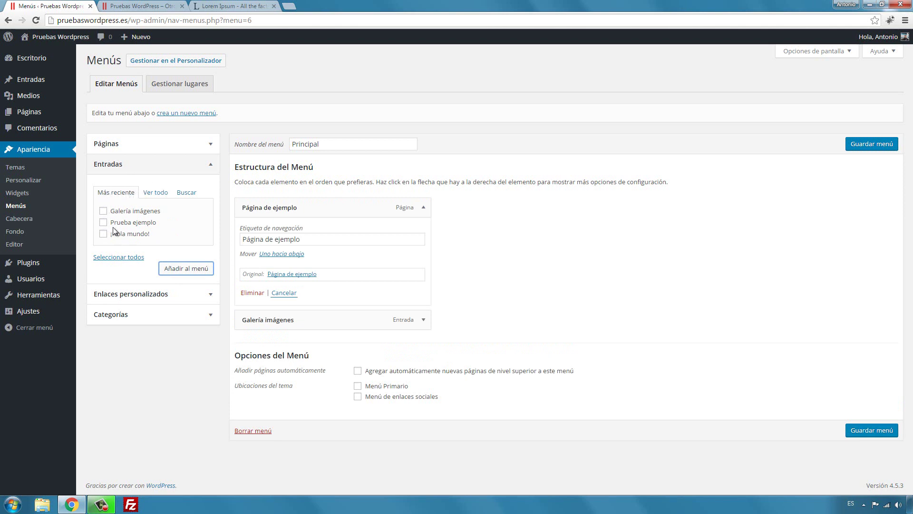
Look through the full list, the search view and the recent list of posts available for the menu.
left_click(159, 195)
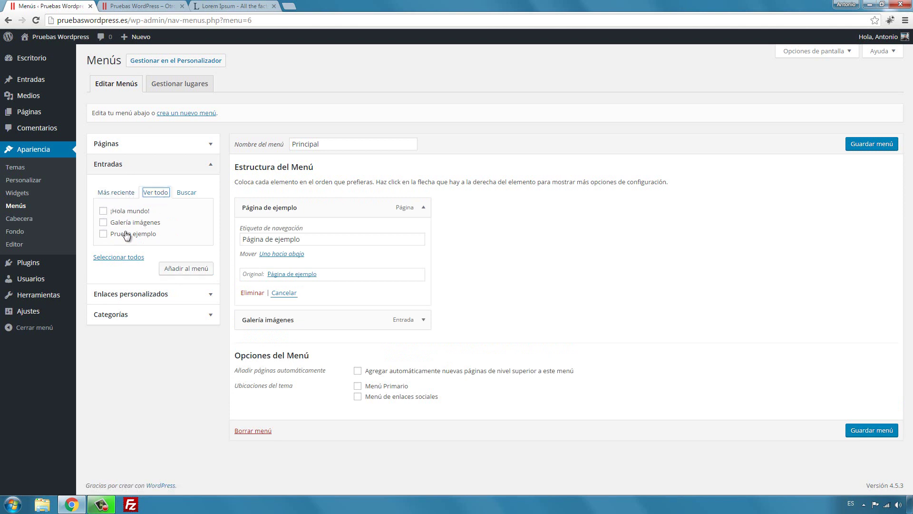
left_click(185, 193)
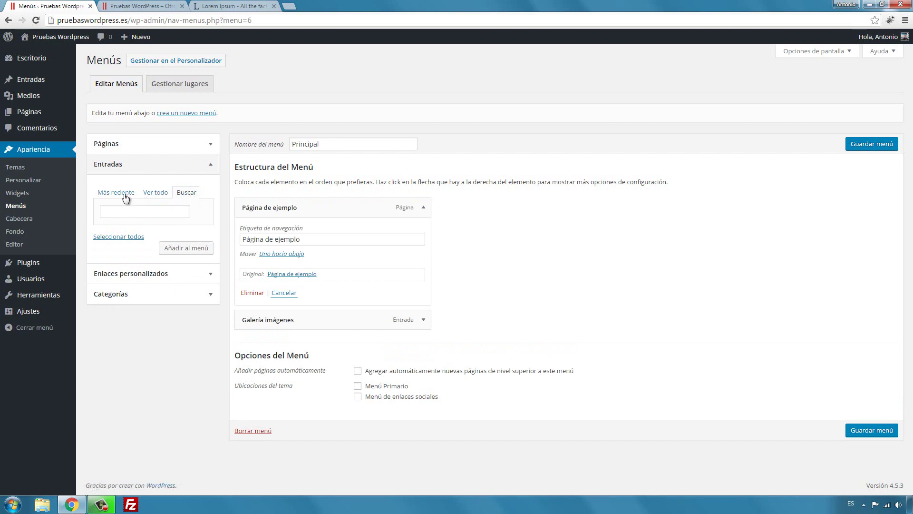
left_click(124, 193)
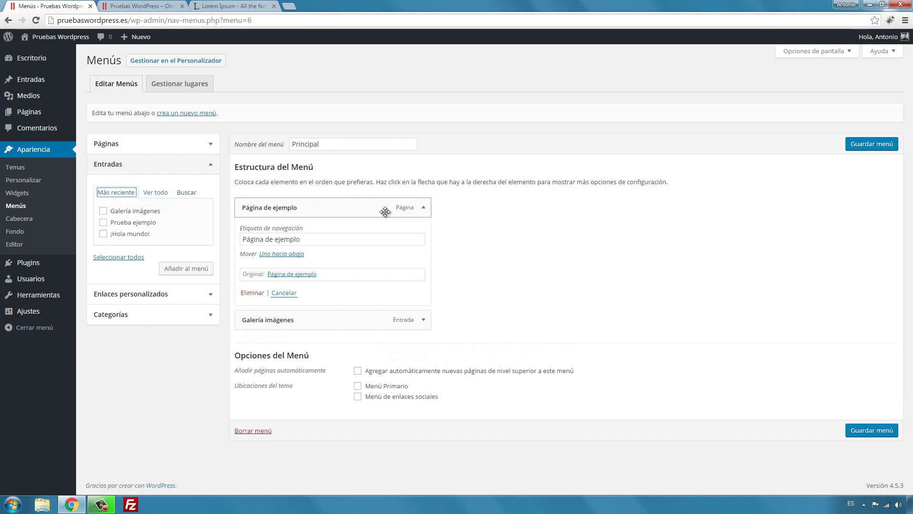
Collapse the Página de ejemplo item's settings and nest Galería imágenes beneath it as a subitem.
left_click(423, 207)
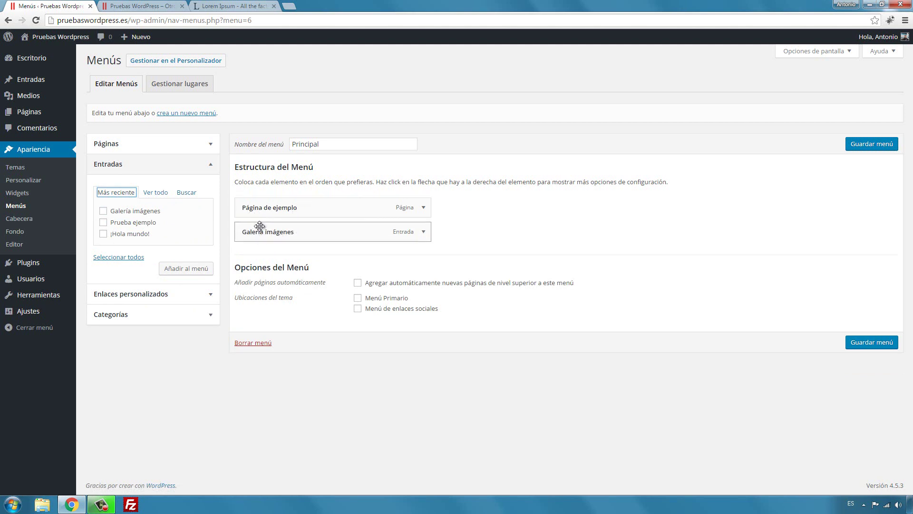
mouse_move(261, 230)
left_mouse_down()
mouse_move(261, 202)
mouse_move(262, 238)
left_mouse_up()
left_click_drag(272, 234, 287, 231)
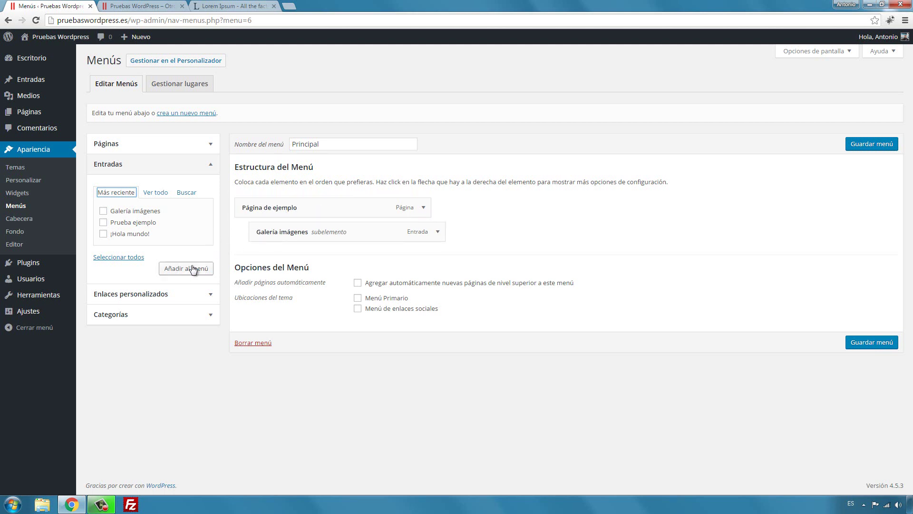
left_click(211, 169)
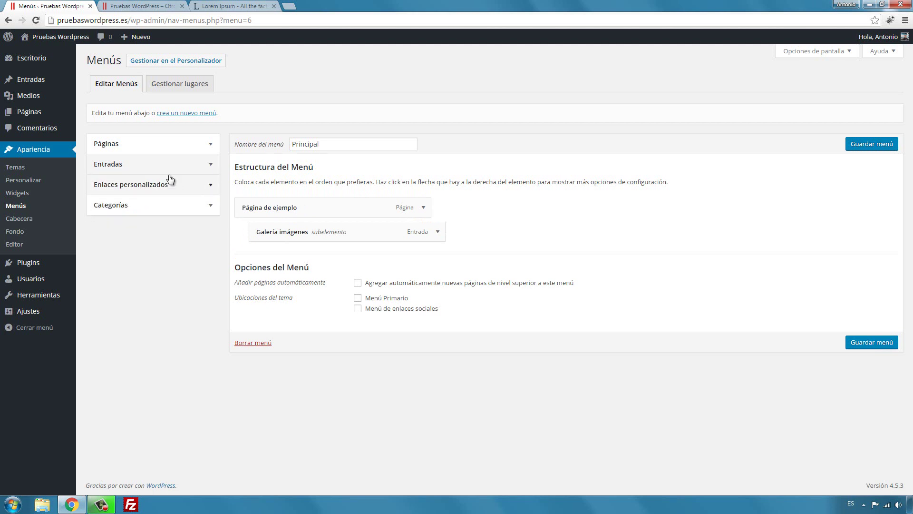
left_click(209, 185)
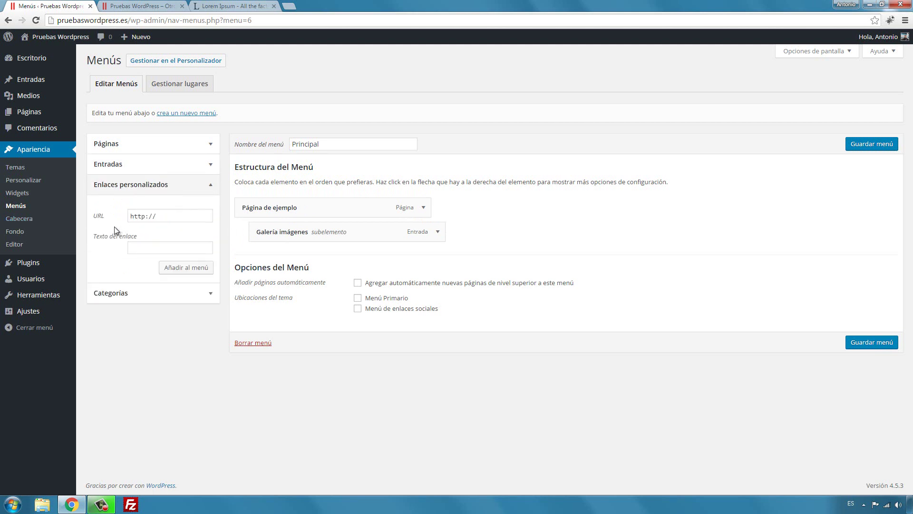
left_click(161, 216)
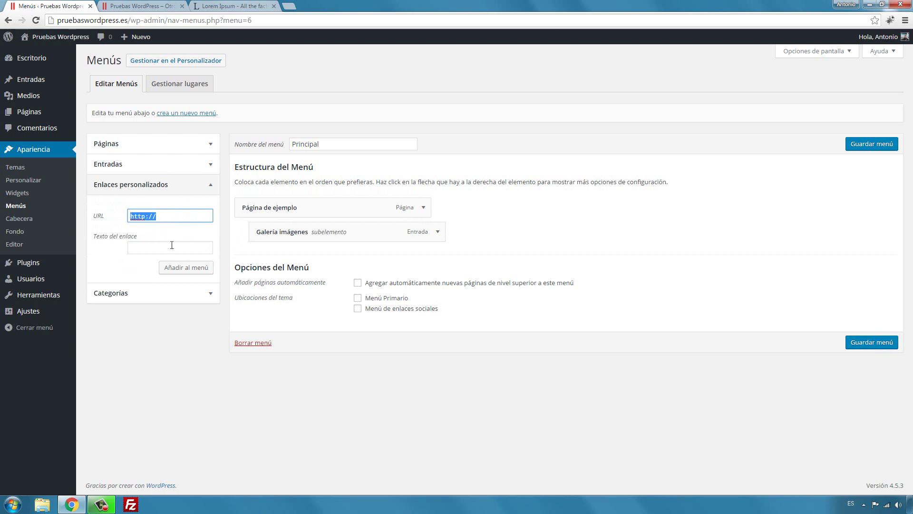
left_click(168, 216)
type("o")
type("rof")
type("esionalhosting.com")
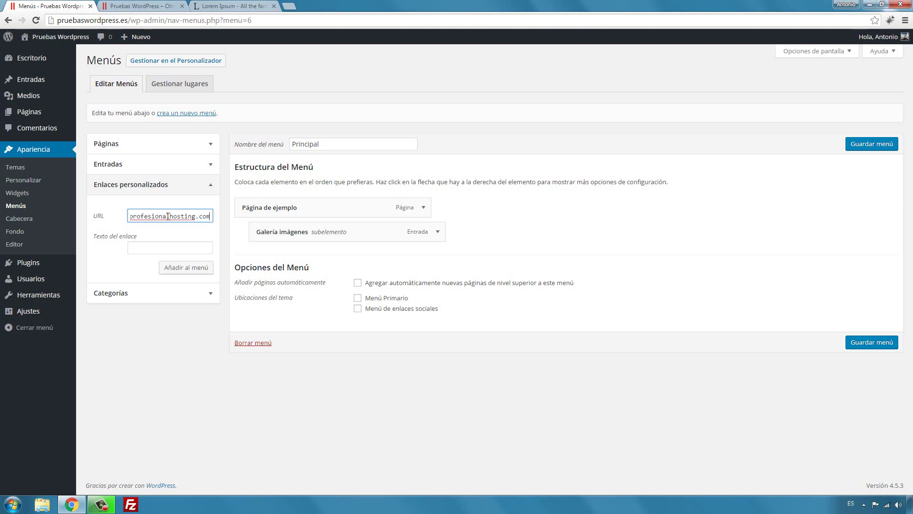
key("Tab")
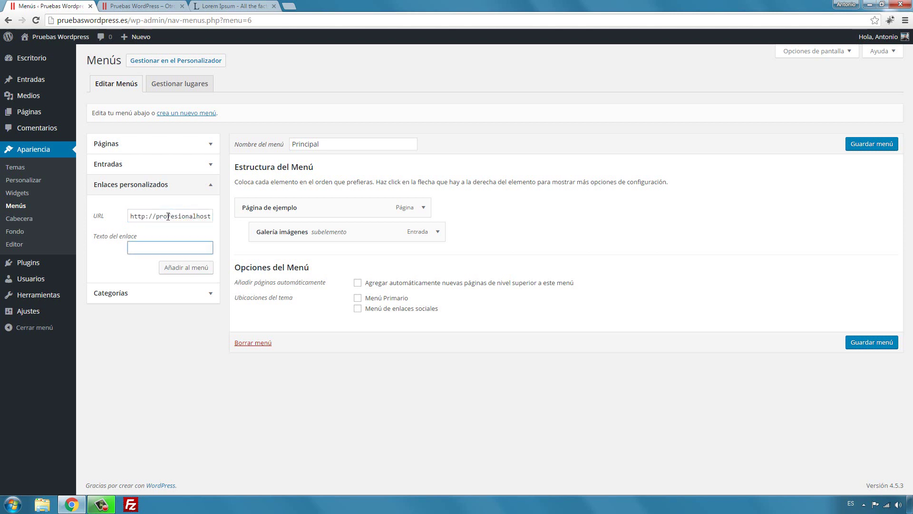
type("Hosting")
left_click(179, 267)
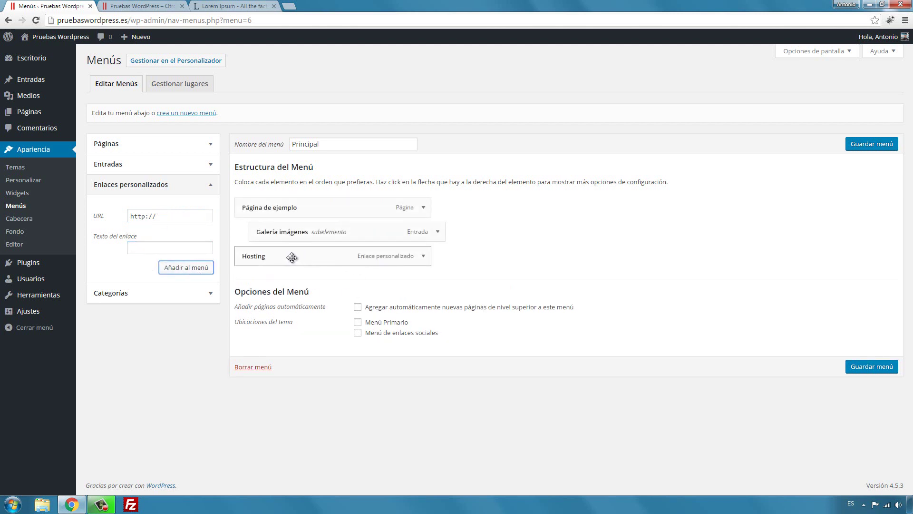
left_click(426, 260)
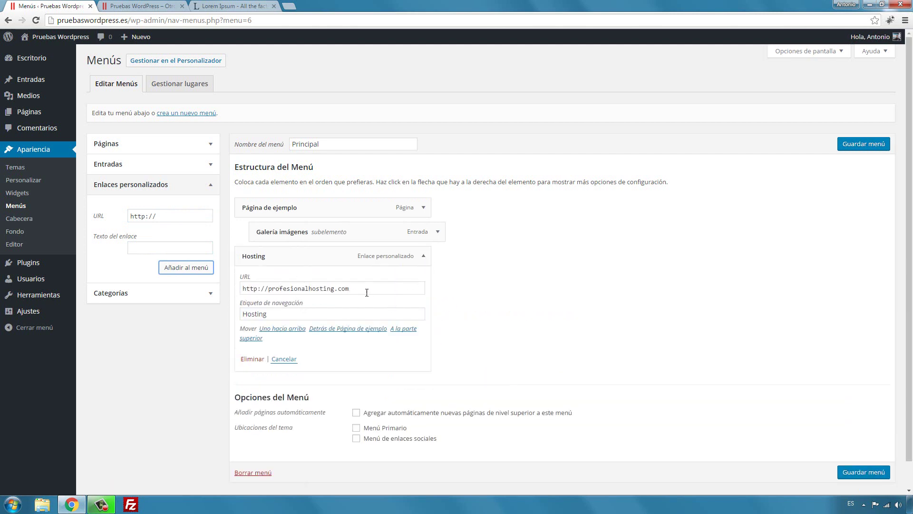
left_click(424, 259)
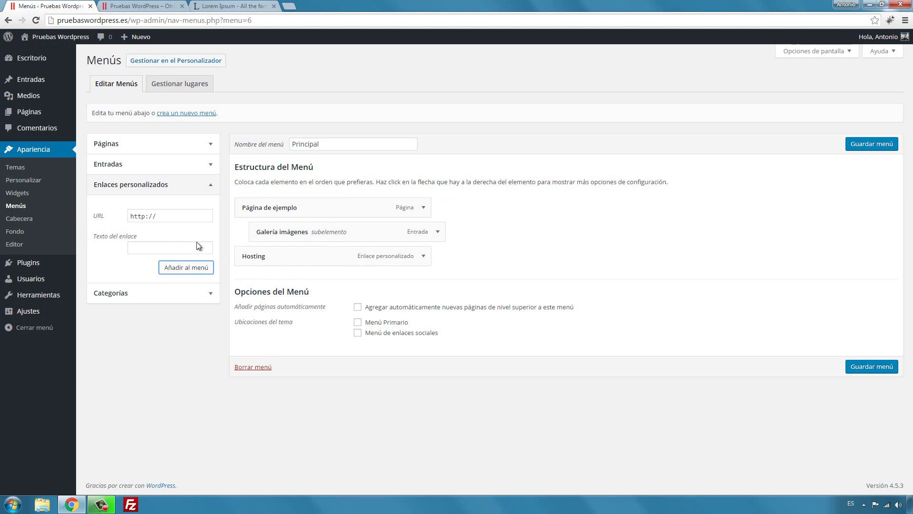
Add a custom link with the URL # and the text Vps to the menu.
triple_click(159, 216)
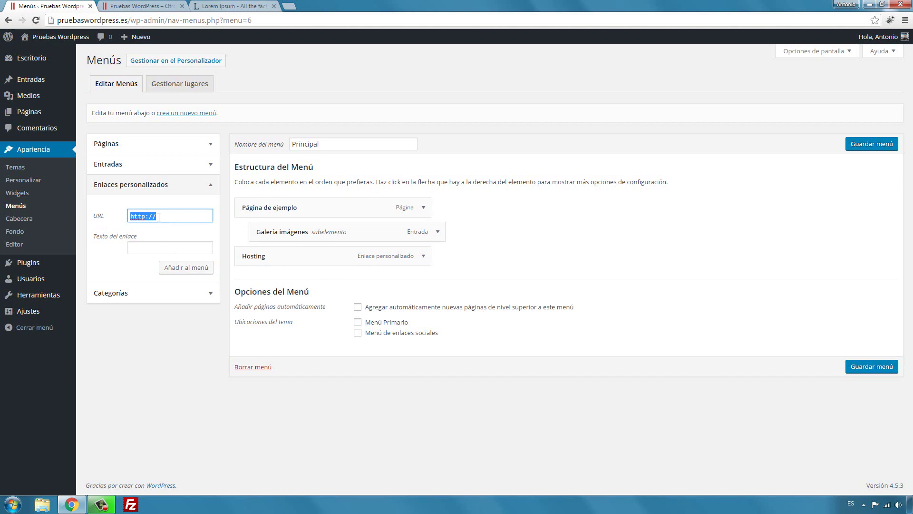
type("#")
key("Tab")
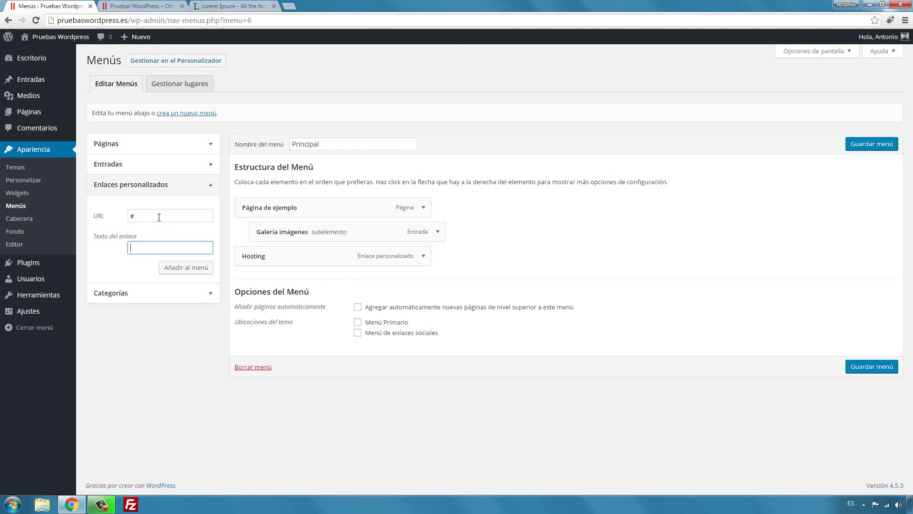
left_click(185, 270)
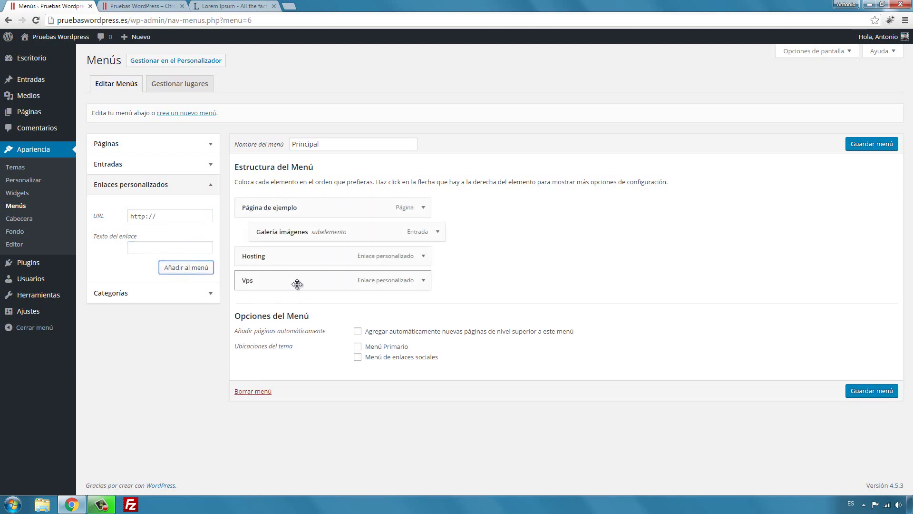
Review the Vps item's settings and nest the Hosting item beneath Vps as a subitem.
left_click(423, 281)
left_click(424, 281)
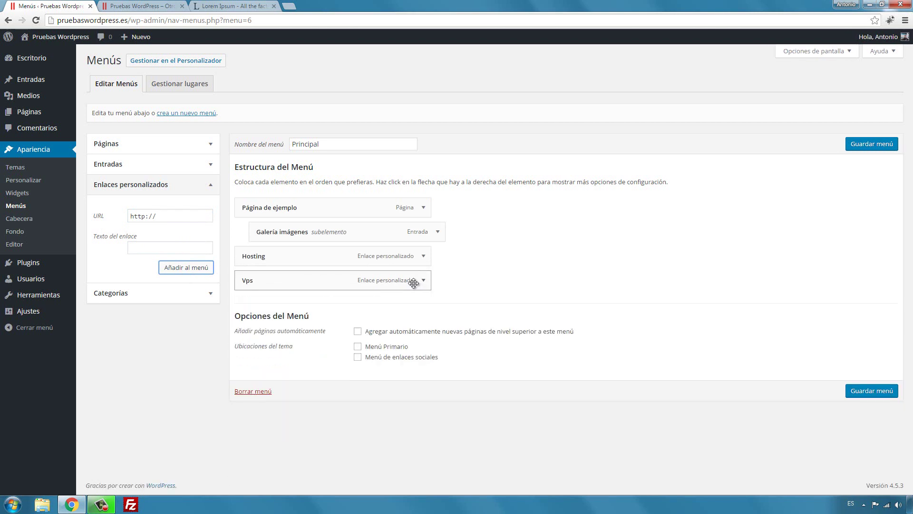
left_click_drag(342, 255, 357, 281)
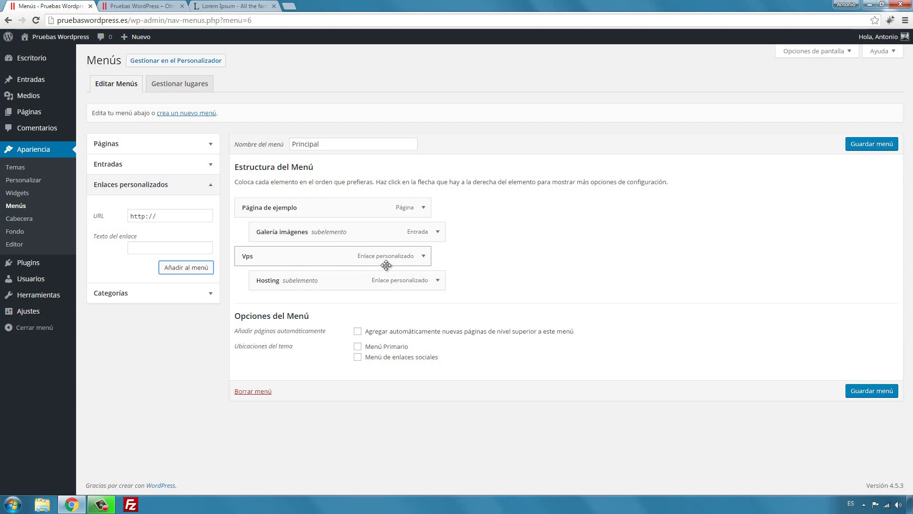
Add the Curso WordPress category to the Principal menu and save the menu.
left_click(206, 193)
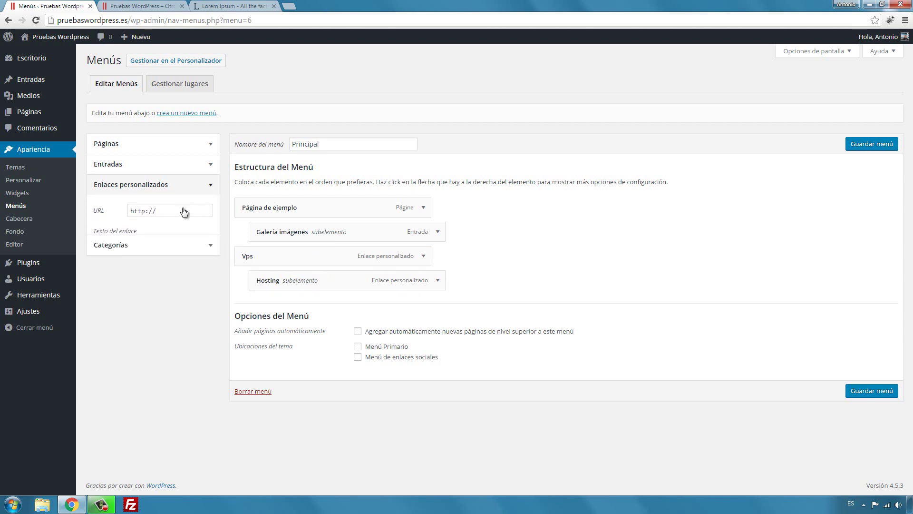
left_click(205, 206)
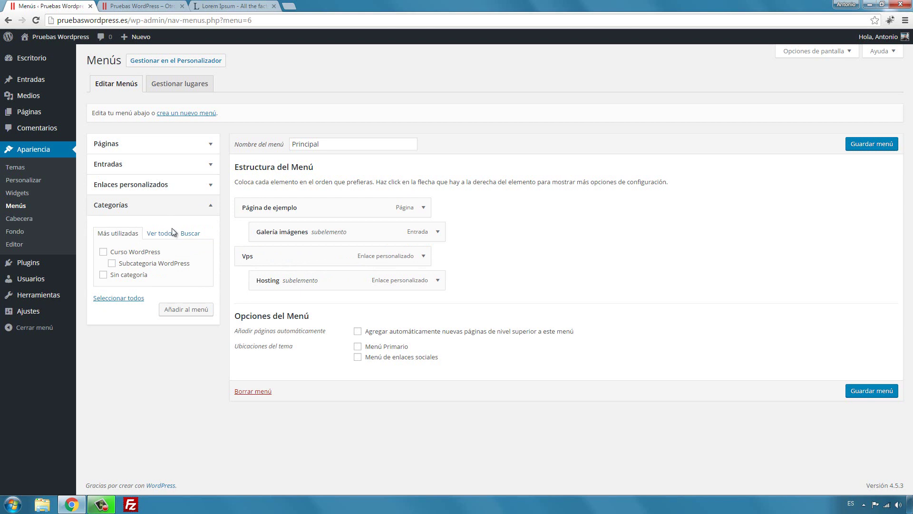
left_click(103, 254)
left_click(168, 311)
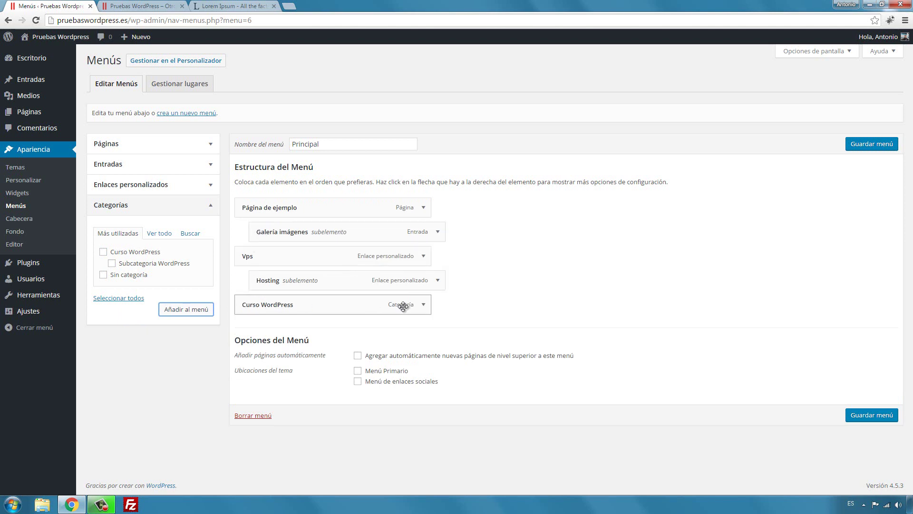
left_click(864, 411)
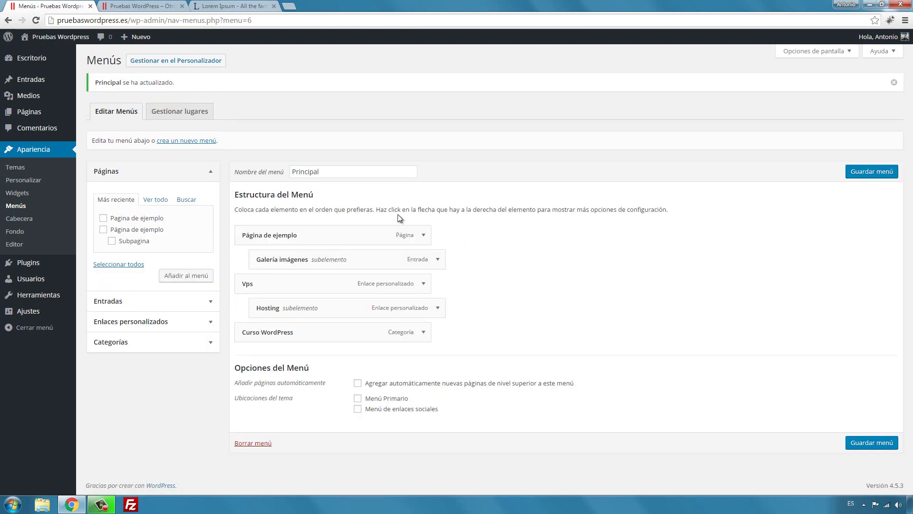
Reload the site's front page to check whether the saved menu is displayed.
left_click(145, 6)
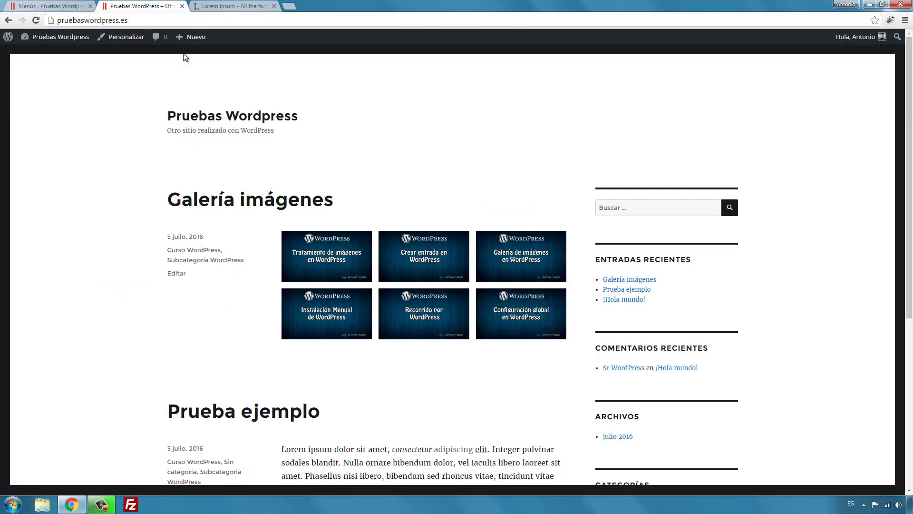
left_click(234, 117)
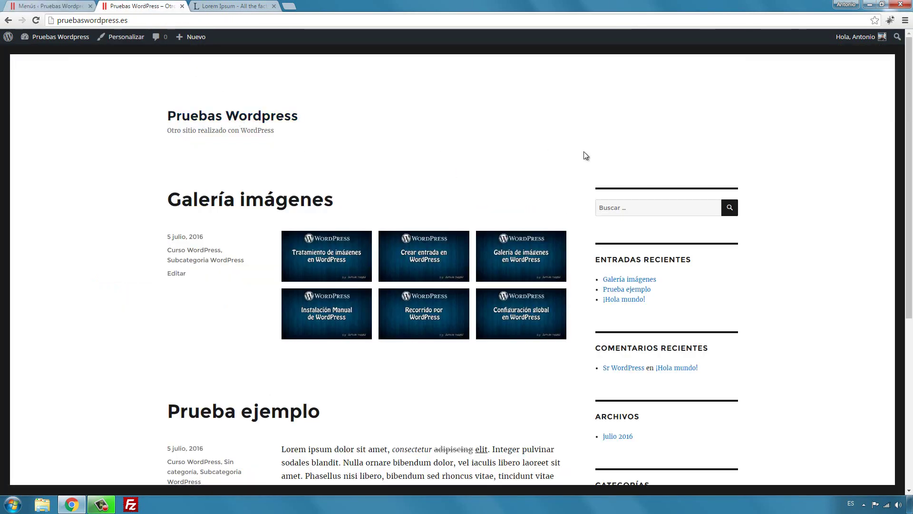
Look over the site's front page for the menu and compare it with the Principal menu's structure and location options.
scroll(589, 180, "down", 6)
scroll(595, 202, "up", 6)
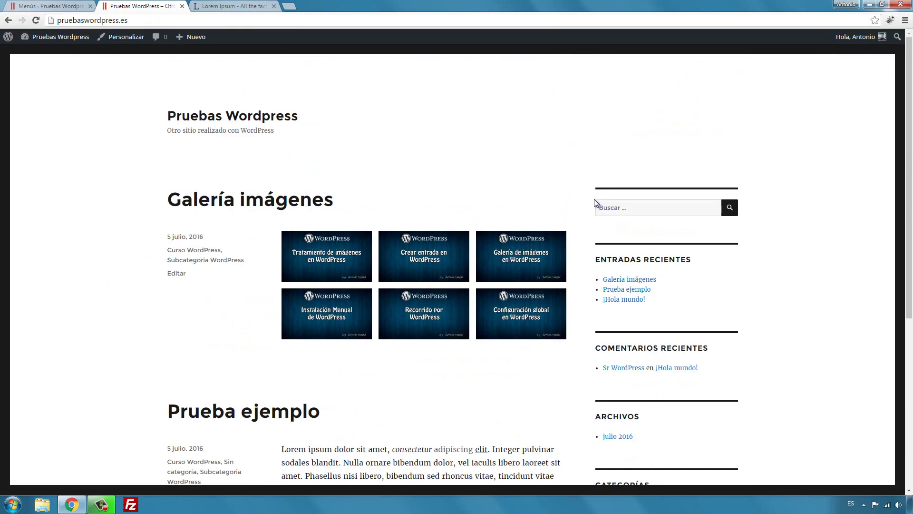
left_click(67, 6)
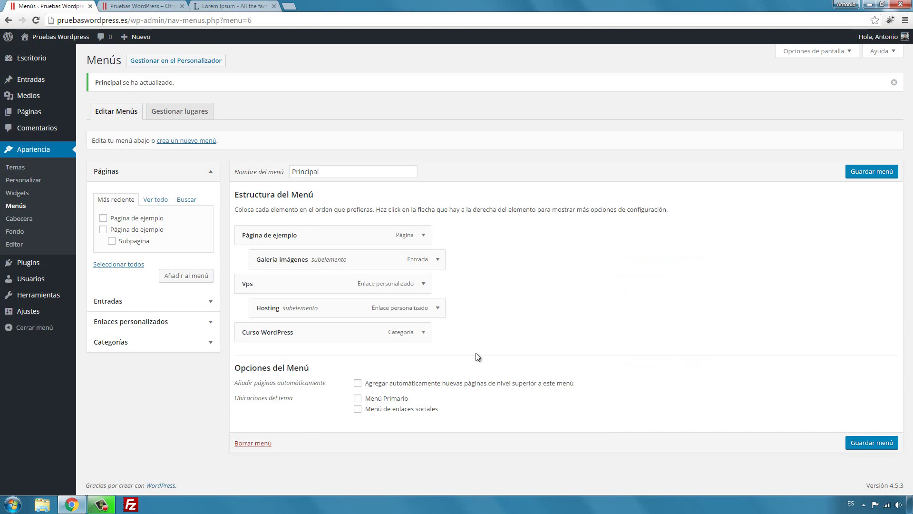
left_click(131, 7)
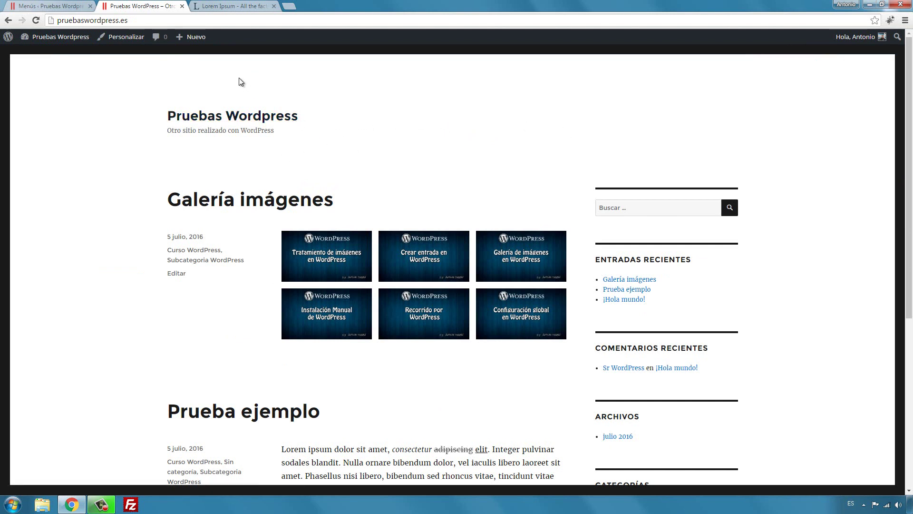
Assign the Principal menu to the Menú Primario theme location and save the menu.
left_click(68, 6)
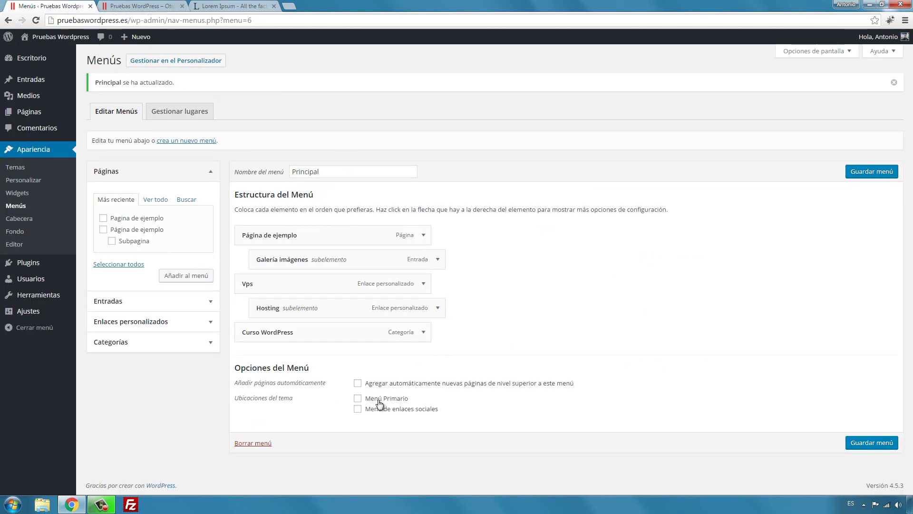
left_click(357, 399)
left_click(863, 441)
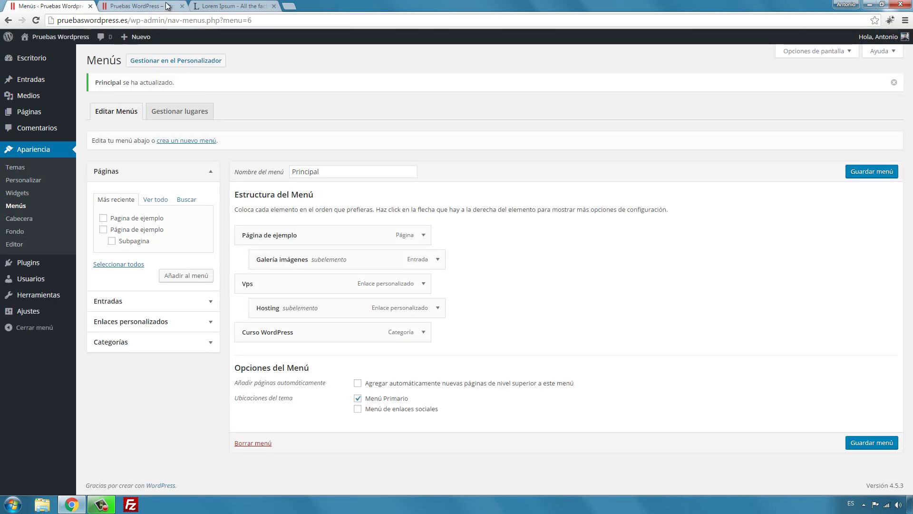
Reload the site's front page, check the Página de ejemplo and Vps submenus, test the Vps and Hosting links, and return to the site.
left_click(140, 6)
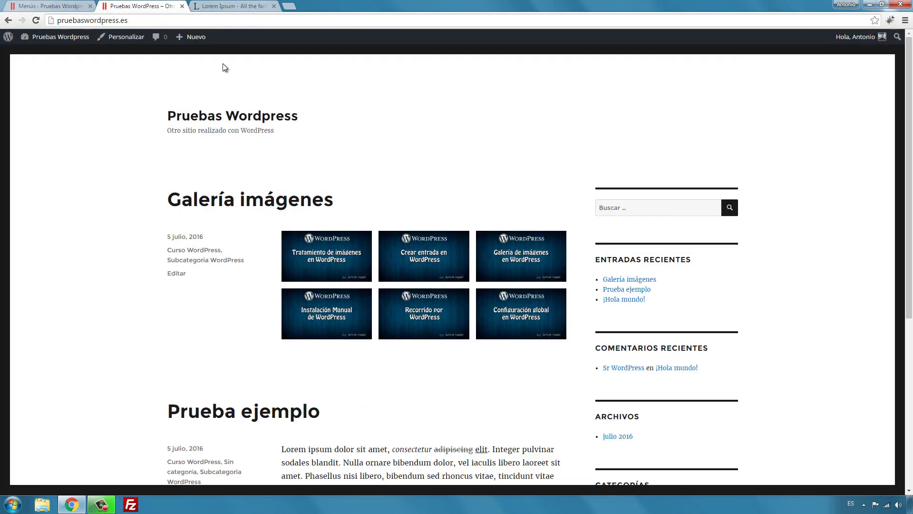
left_click(243, 116)
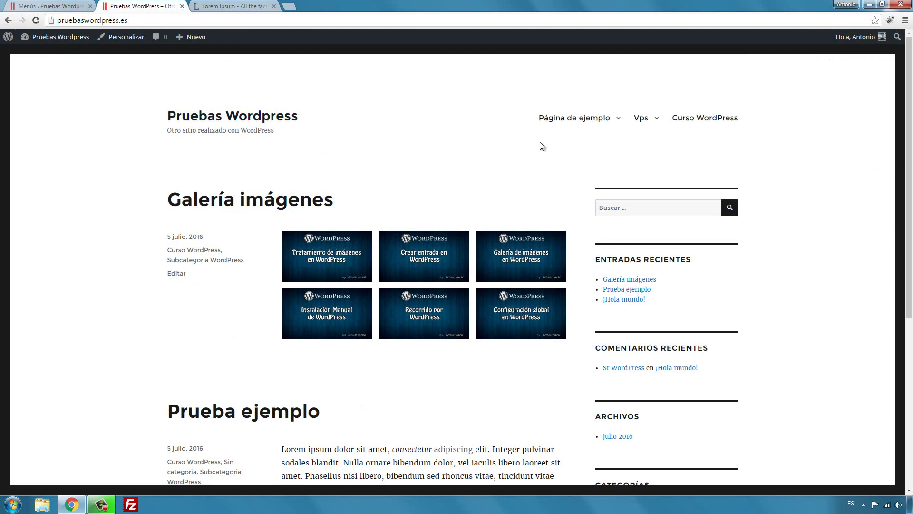
mouse_move(588, 122)
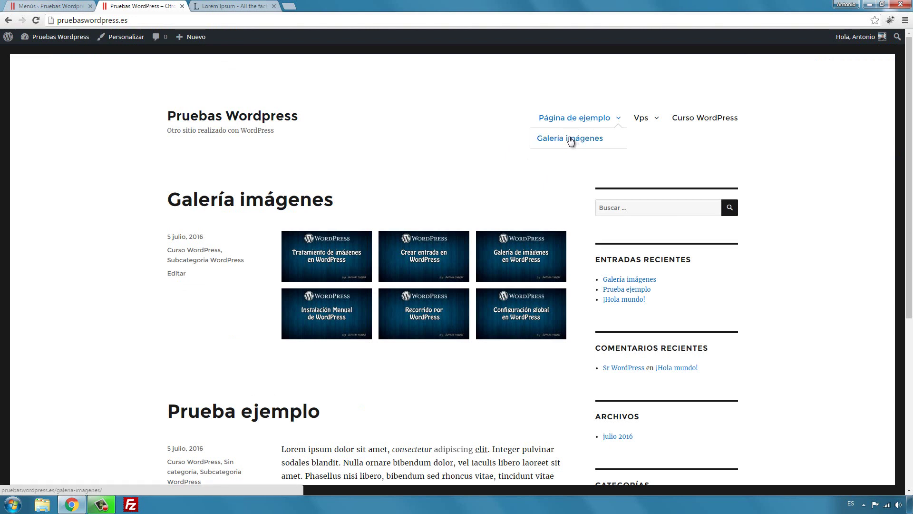
mouse_move(642, 118)
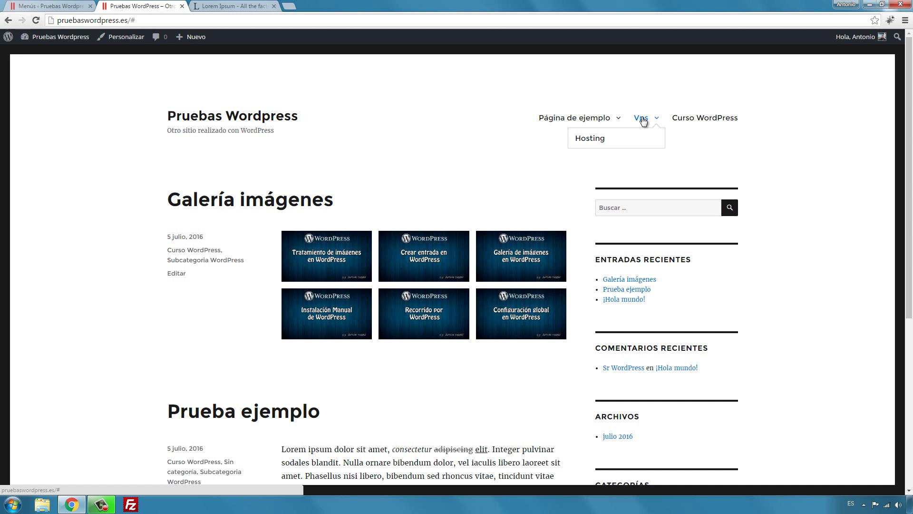
left_click(642, 121)
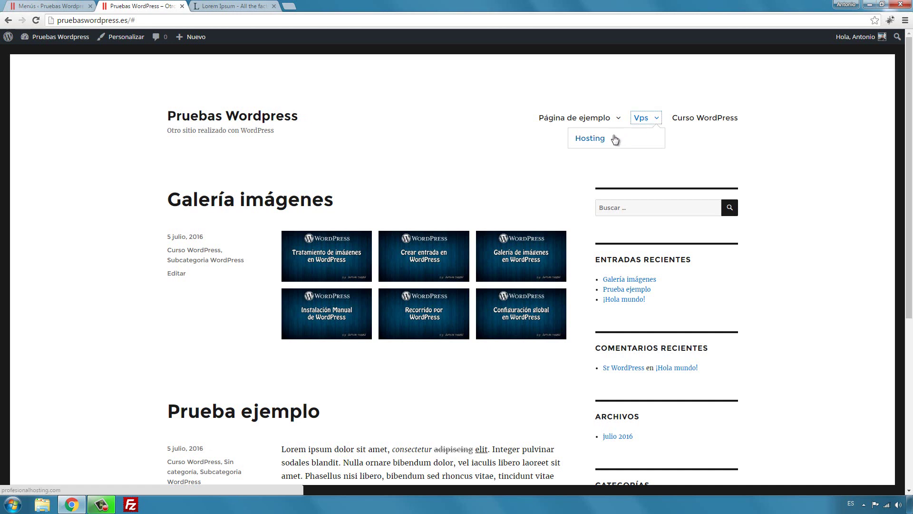
left_click(590, 138)
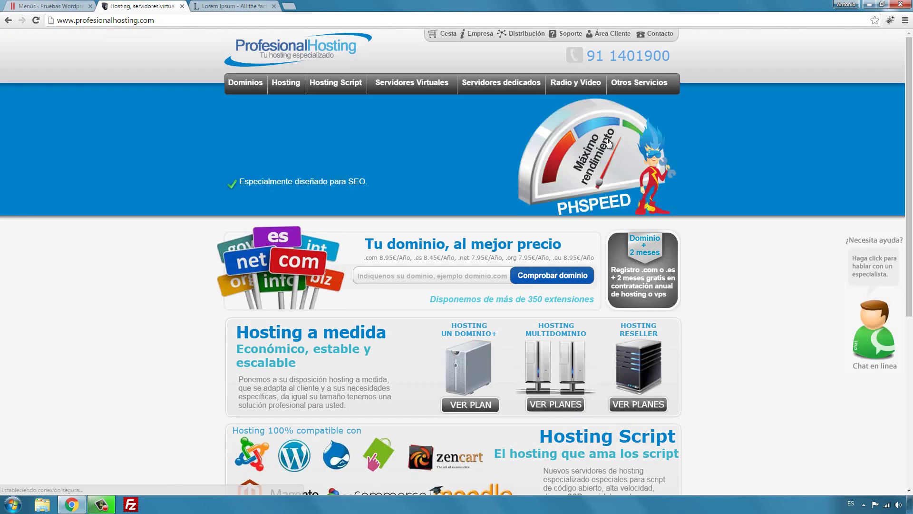
left_click(9, 20)
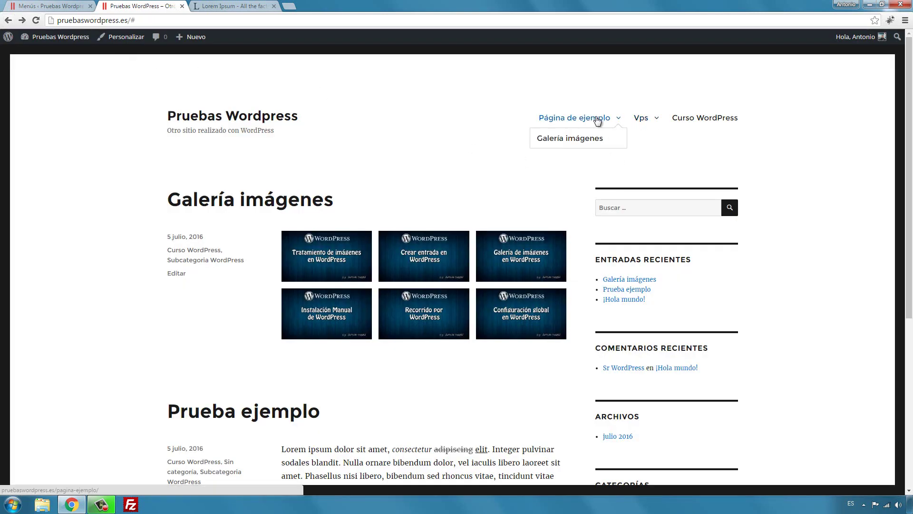
In the menu editor, move Galería imágenes beneath Vps as a subitem placed before Hosting, and save the menu.
left_click(50, 6)
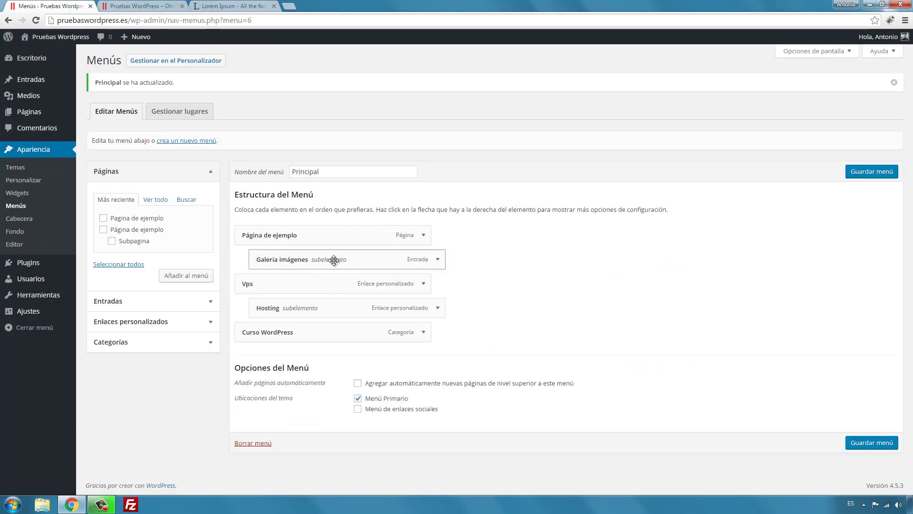
left_click_drag(334, 260, 397, 298)
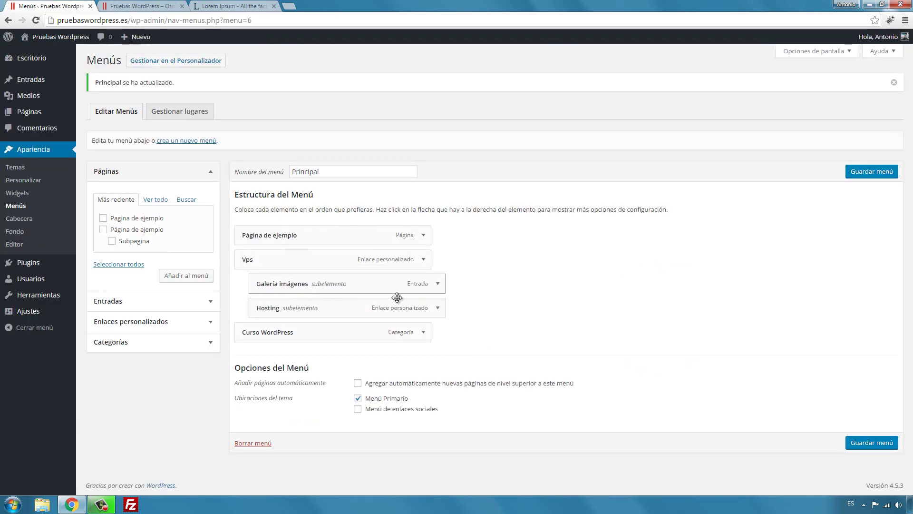
left_click(870, 443)
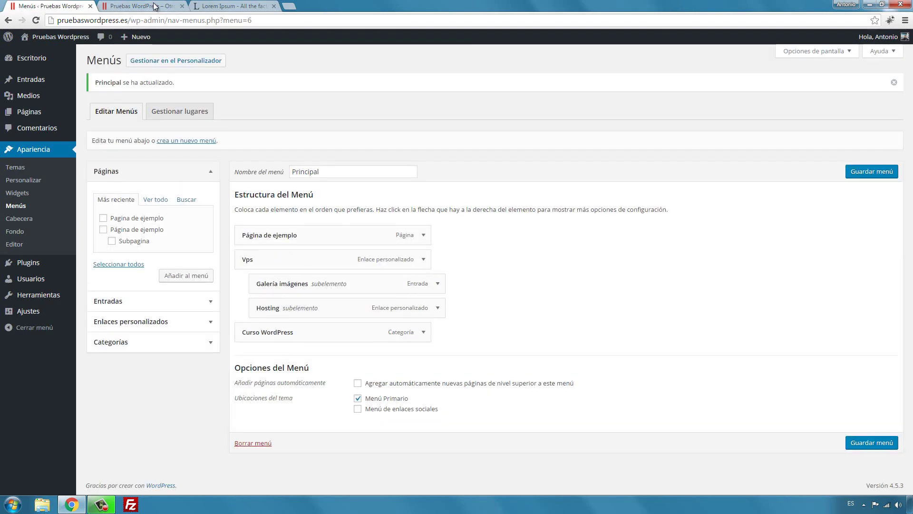
Reload the front page, check the Vps submenu, and open its Galería imágenes entry.
left_click(155, 7)
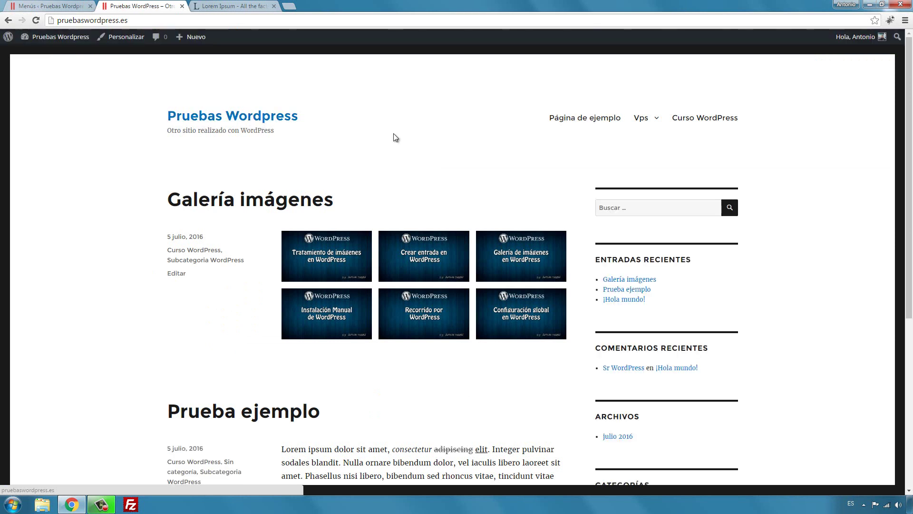
mouse_move(641, 118)
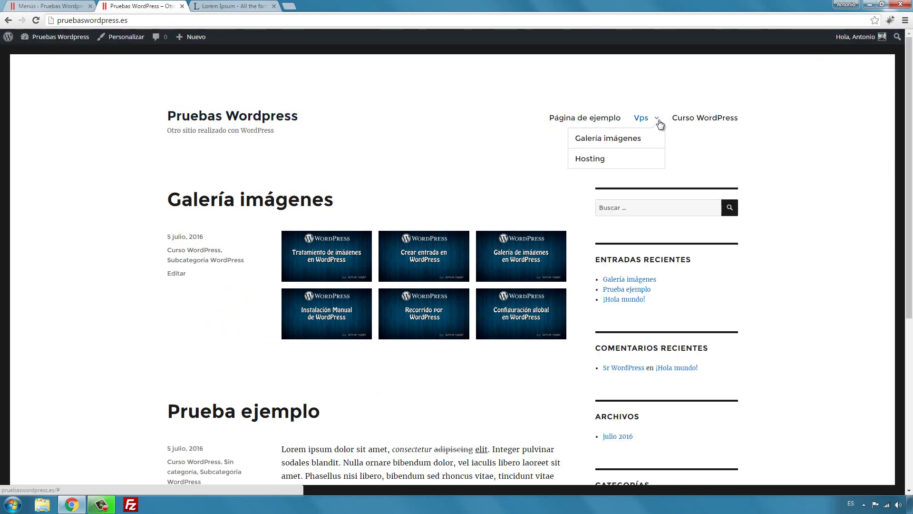
left_click(619, 140)
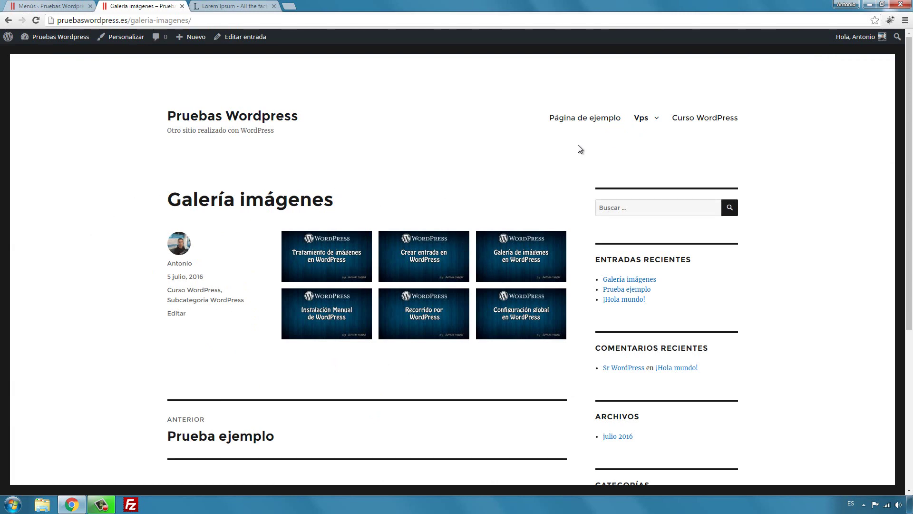
Review the menu's theme locations, inspect the Galería imágenes page down to its footer, and return to the menu editor.
left_click(53, 7)
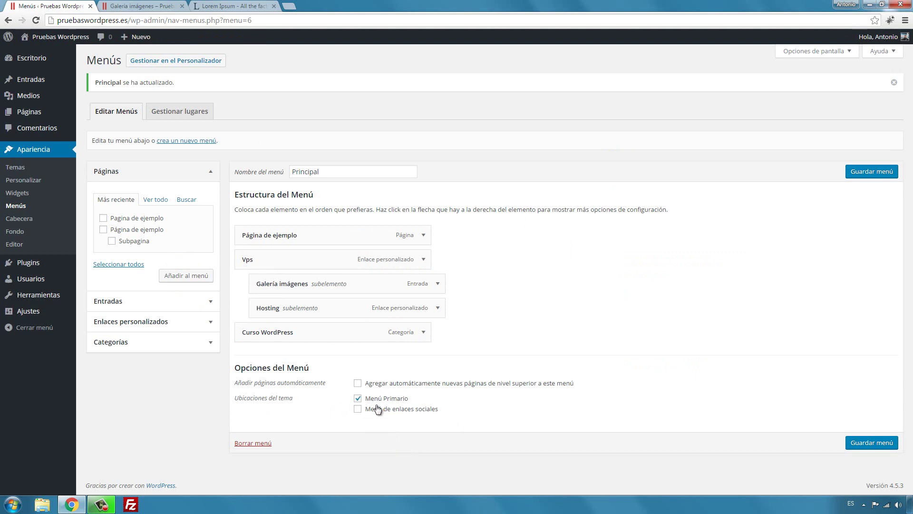
left_click(160, 6)
scroll(560, 396, "down", 5)
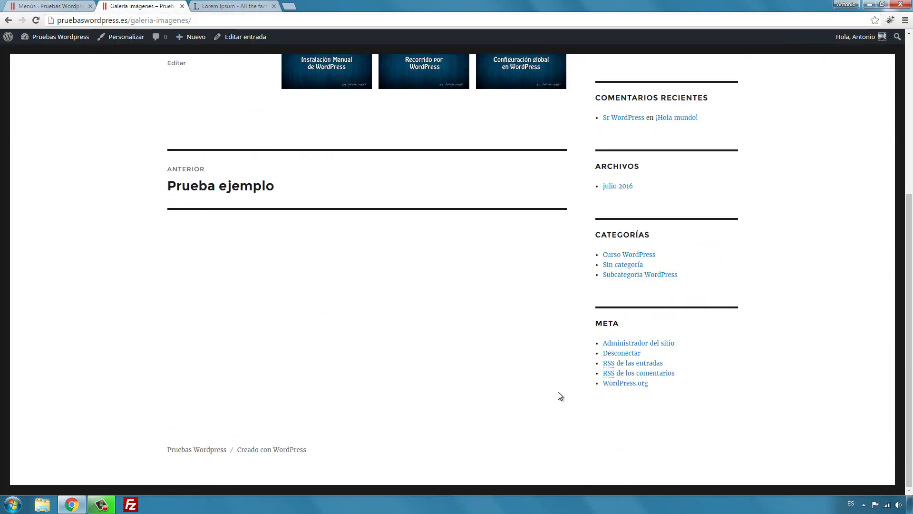
scroll(266, 233, "up", 10)
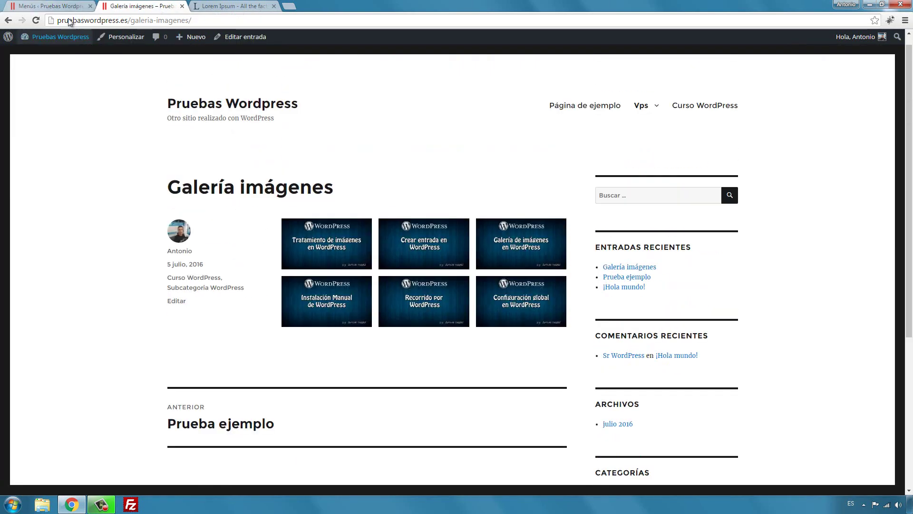
left_click(50, 5)
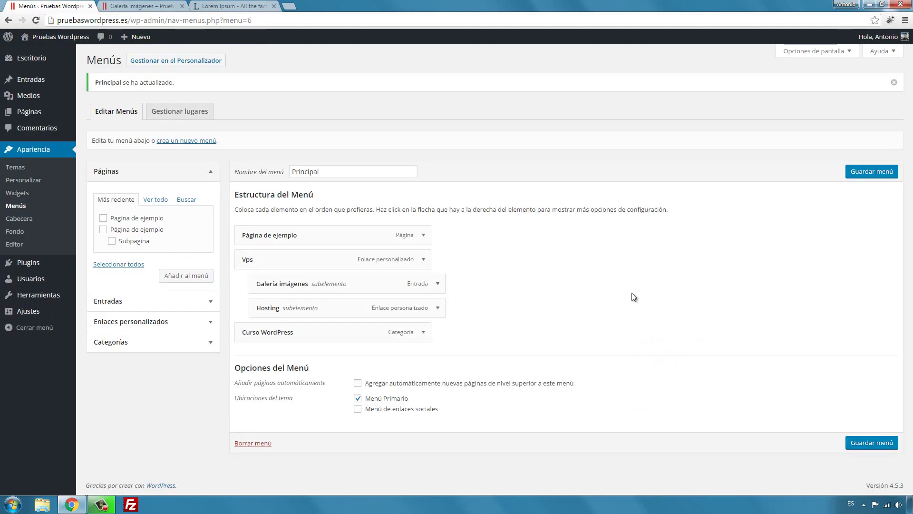